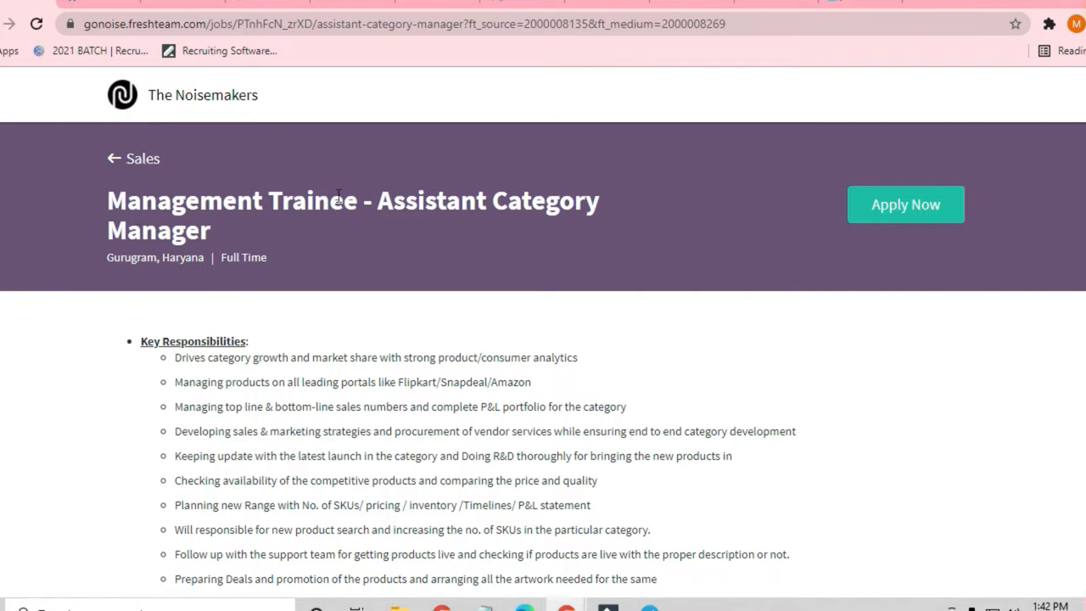
pyautogui.scroll(-1, 346, 226)
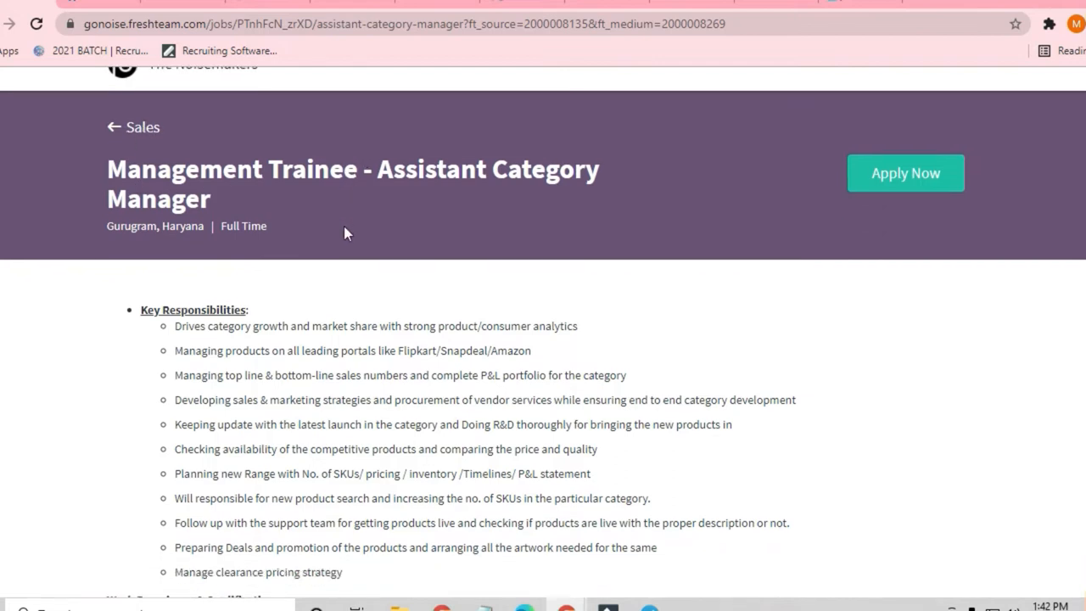
pyautogui.scroll(-3, 344, 225)
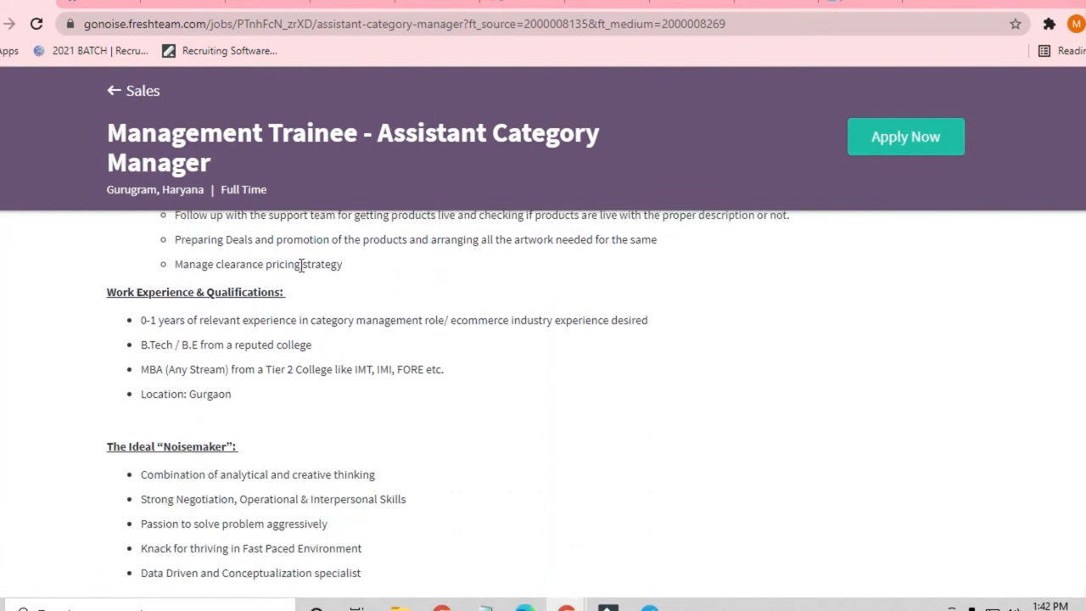
# Step: Highlight the 0-1 years experience requirement, then bring up the OFF CAMPUS DRIVE Telegram channel
pyautogui.tripleClick(143, 325)
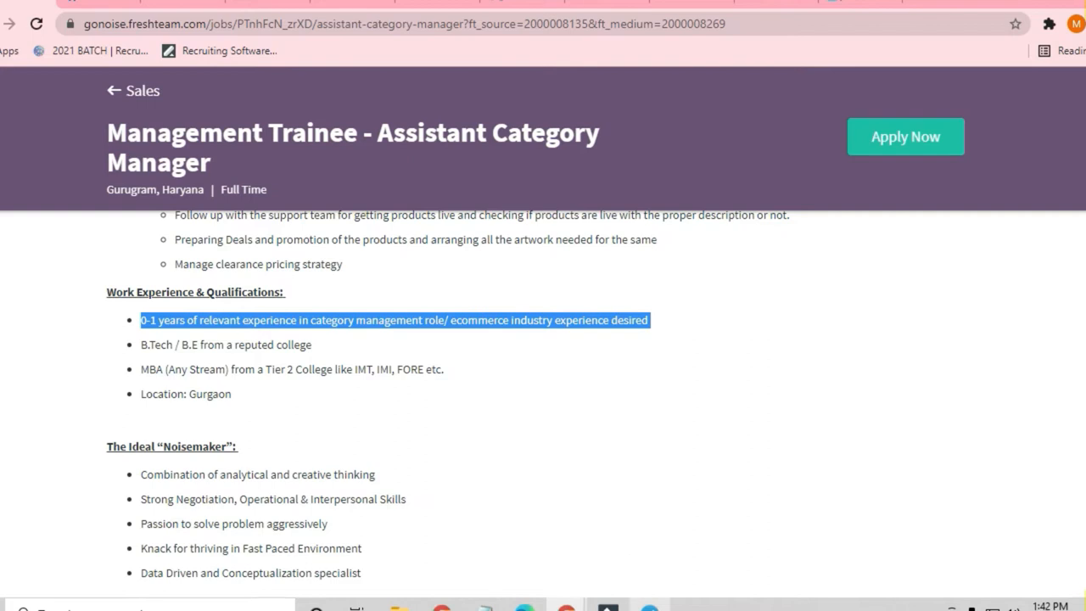
pyautogui.click(650, 606)
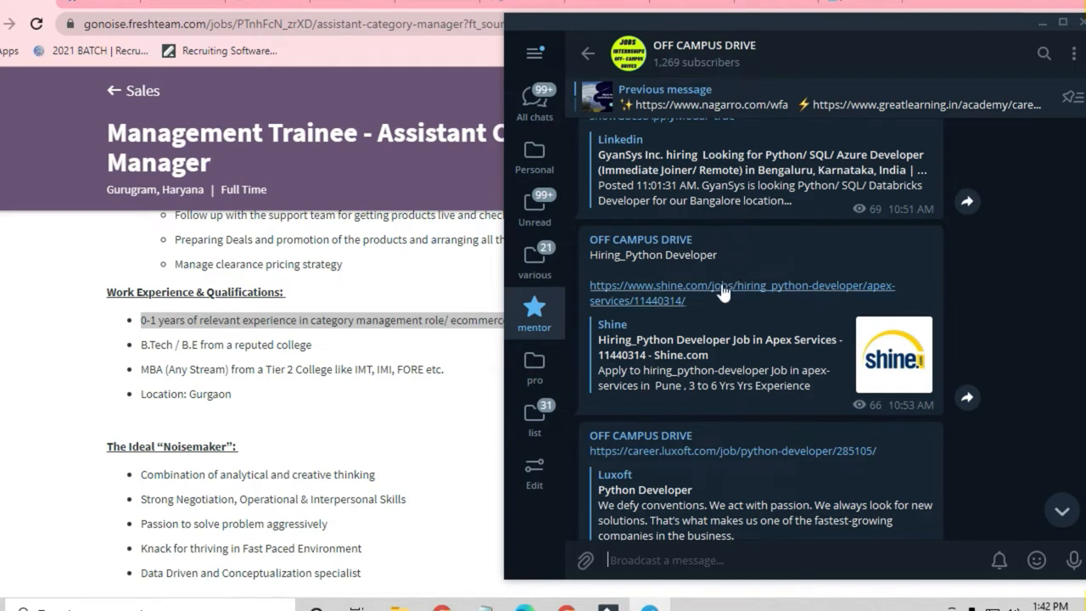
# Step: Send Telegram behind the browser so the job posting fills the screen again
pyautogui.click(433, 462)
pyautogui.scroll(1, 404, 495)
pyautogui.scroll(2, 404, 495)
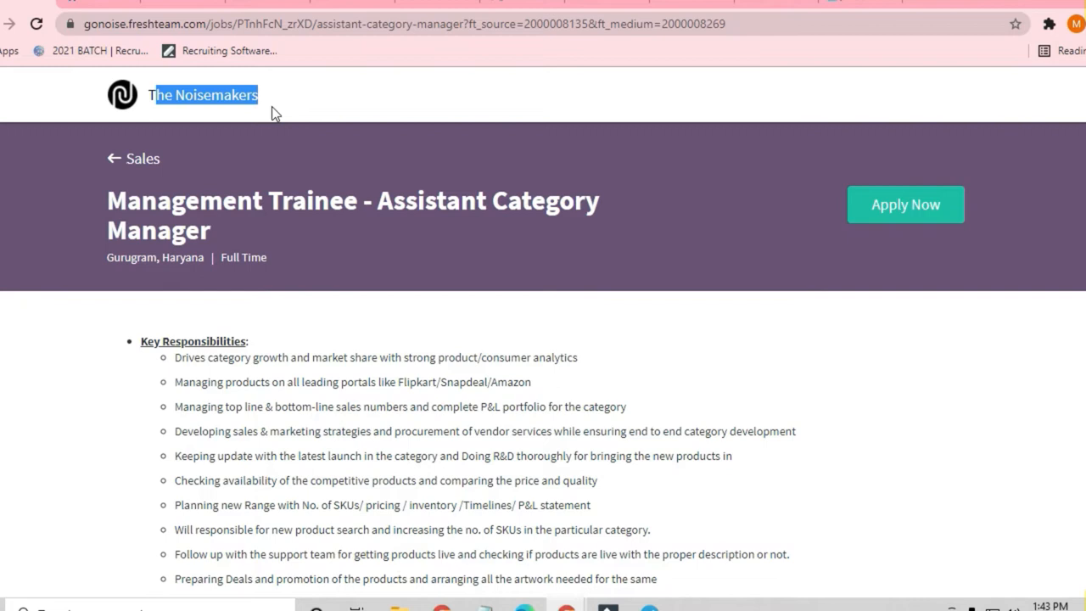
# Step: Clear the stray highlight and select the category management experience requirement while reading the lists
pyautogui.click(239, 377)
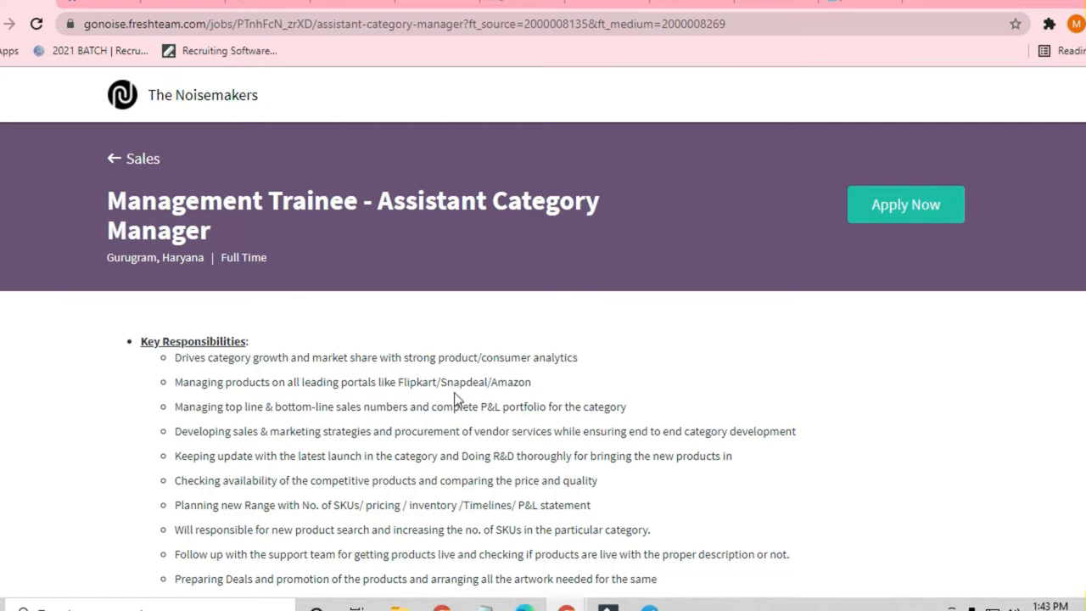
pyautogui.scroll(-2, 456, 404)
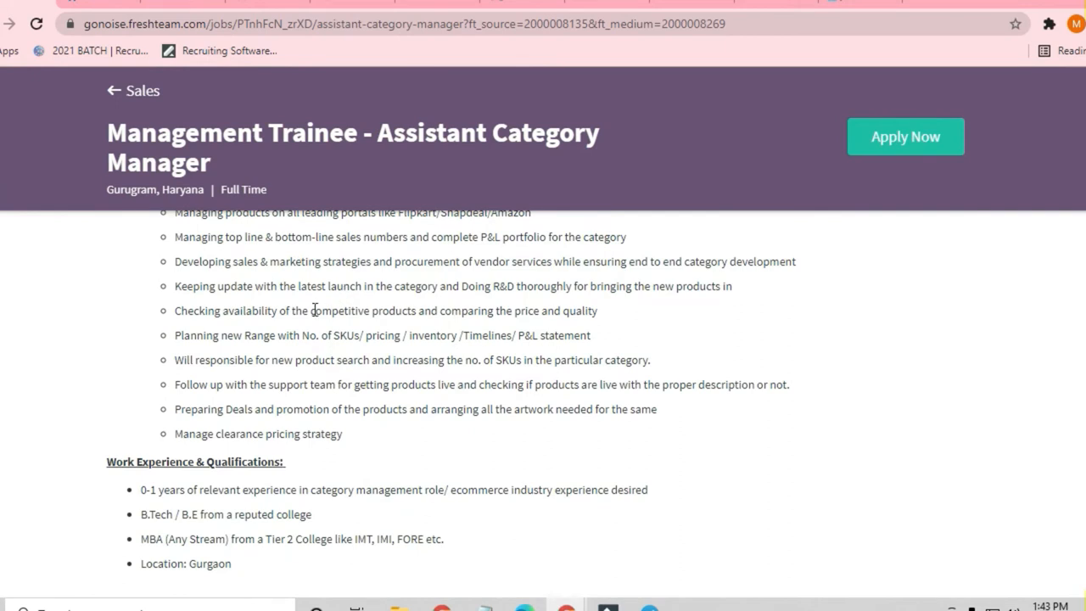
pyautogui.scroll(-1, 314, 311)
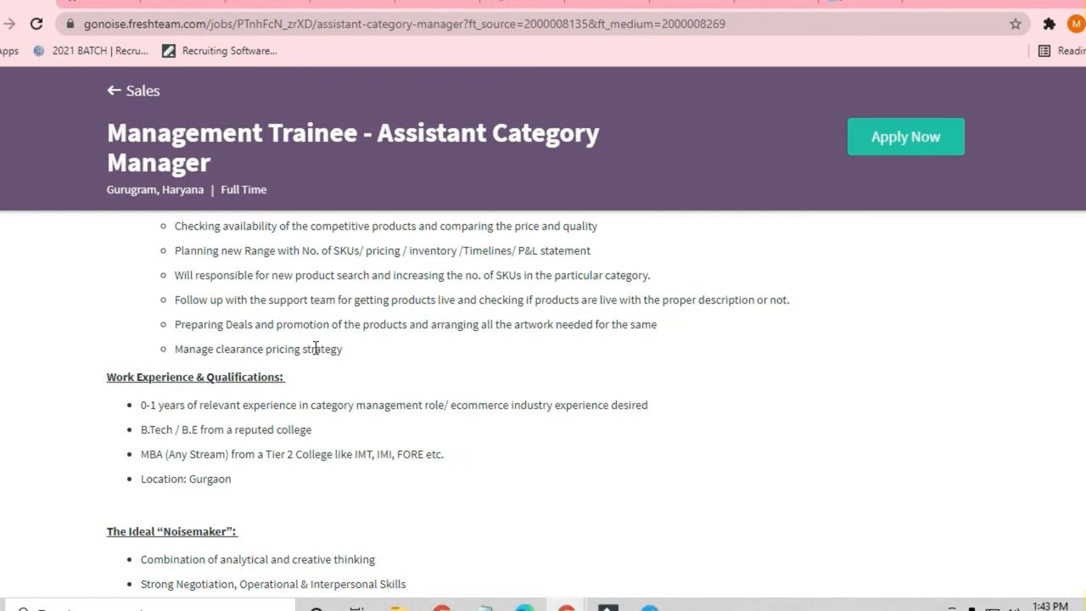
pyautogui.scroll(-2, 315, 350)
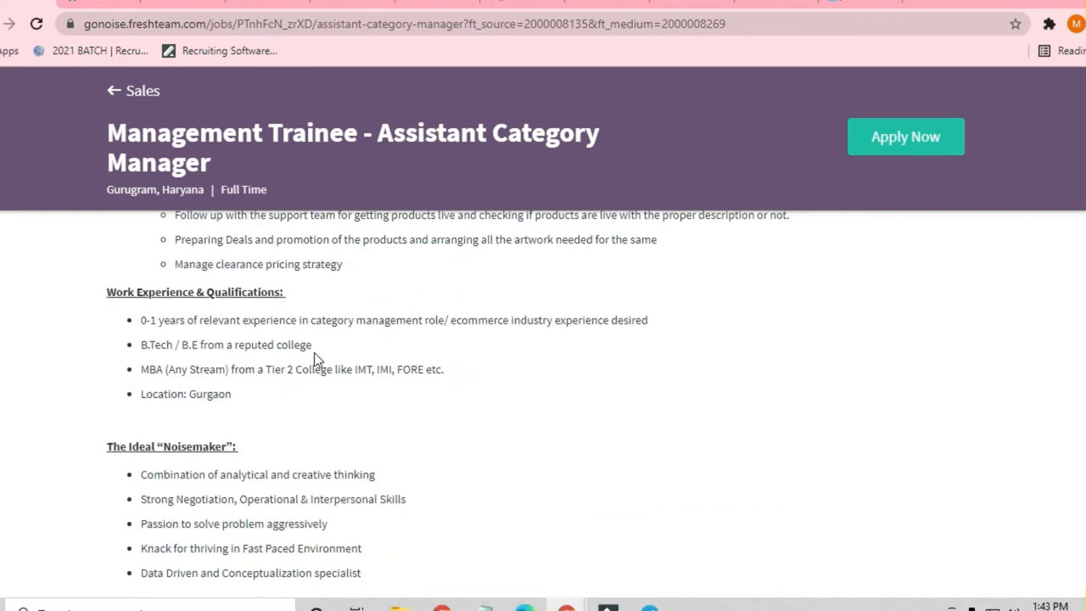
pyautogui.moveTo(141, 320)
pyautogui.mouseDown()
pyautogui.moveTo(301, 334)
pyautogui.moveTo(450, 320)
pyautogui.mouseUp()
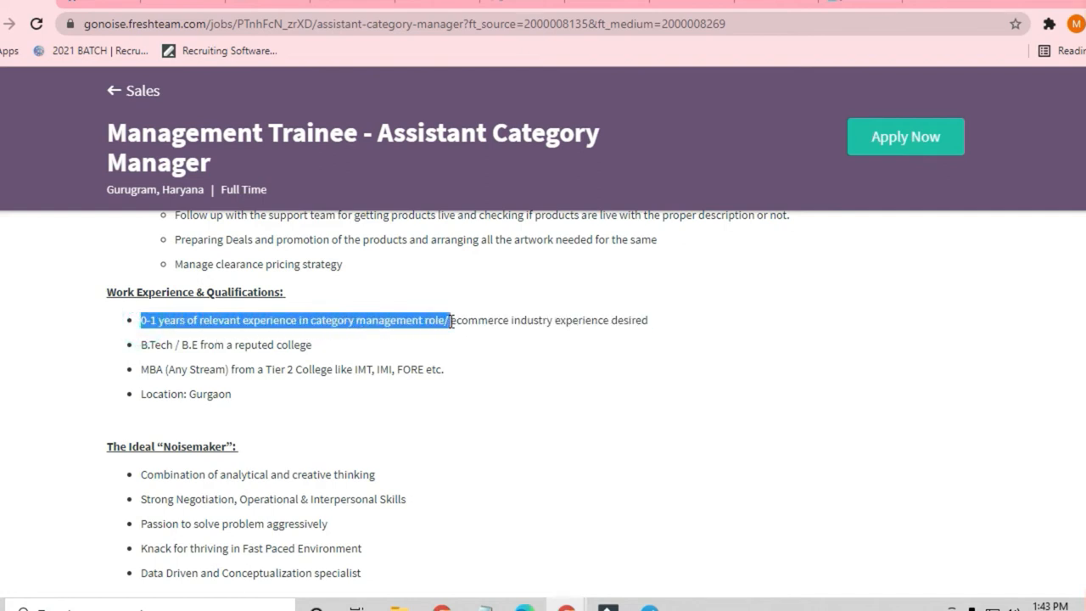
pyautogui.scroll(-2, 353, 433)
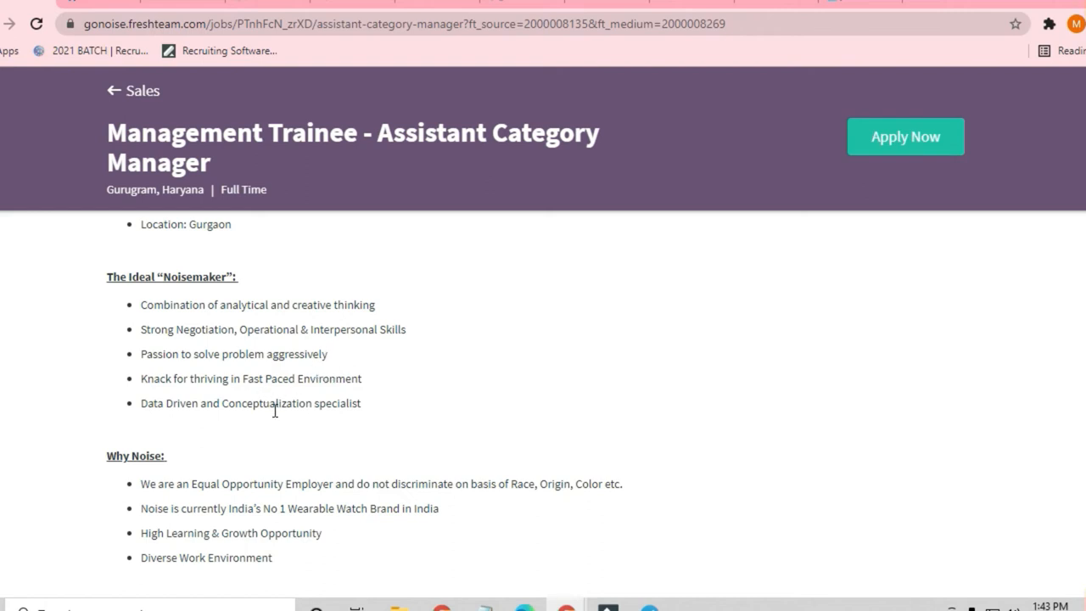
pyautogui.scroll(-1, 271, 425)
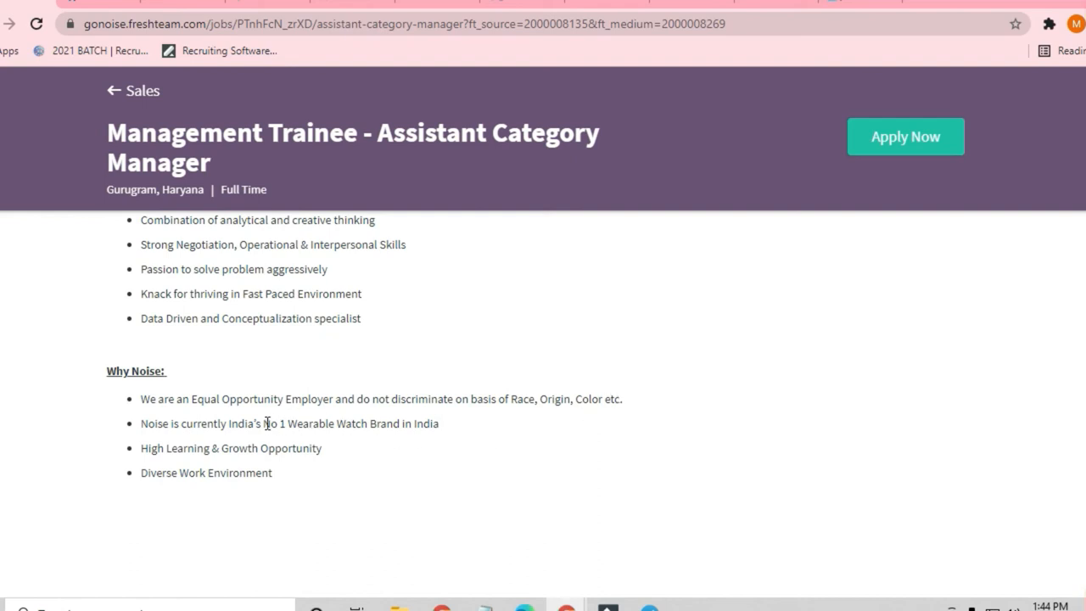
# Step: Highlight the No 1 wearable watch brand claim and the High Learning & Growth perk
pyautogui.moveTo(268, 423); pyautogui.dragTo(442, 423)
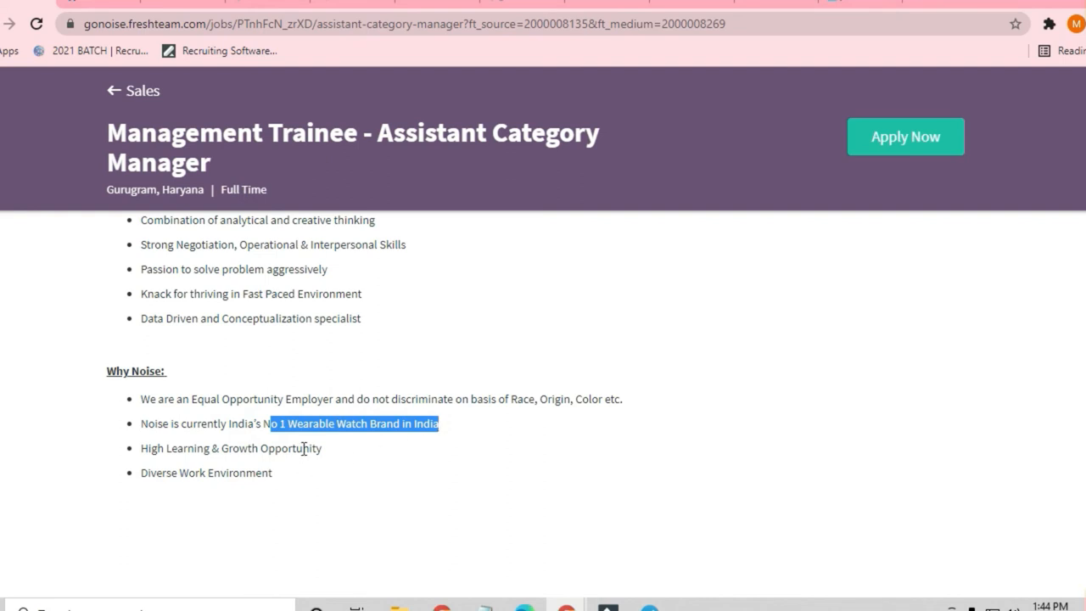
pyautogui.moveTo(304, 448); pyautogui.dragTo(323, 448)
pyautogui.moveTo(124, 465); pyautogui.dragTo(122, 456)
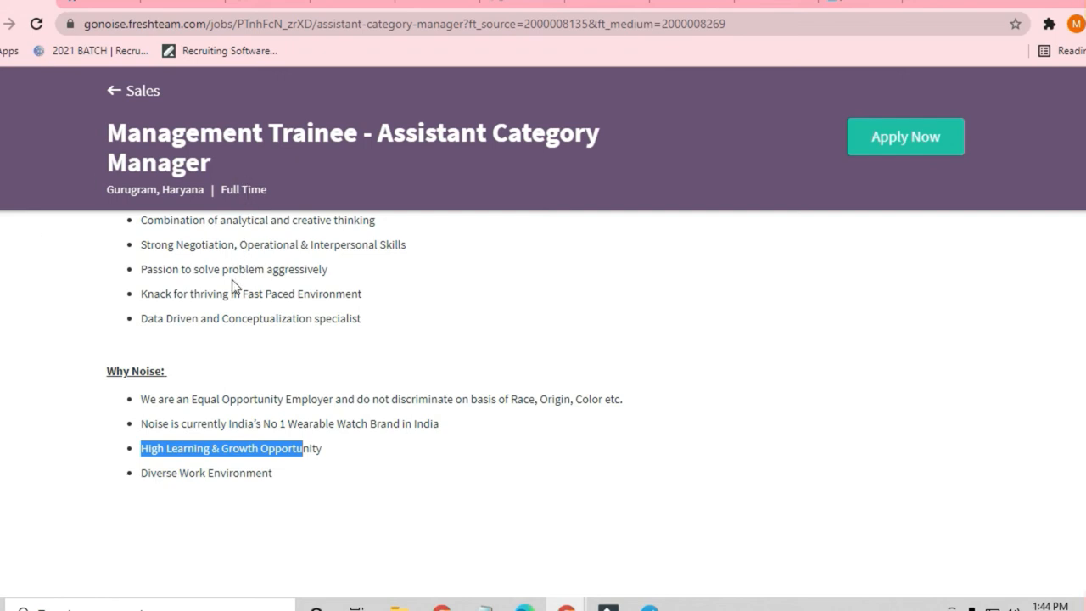
pyautogui.scroll(-1, 234, 352)
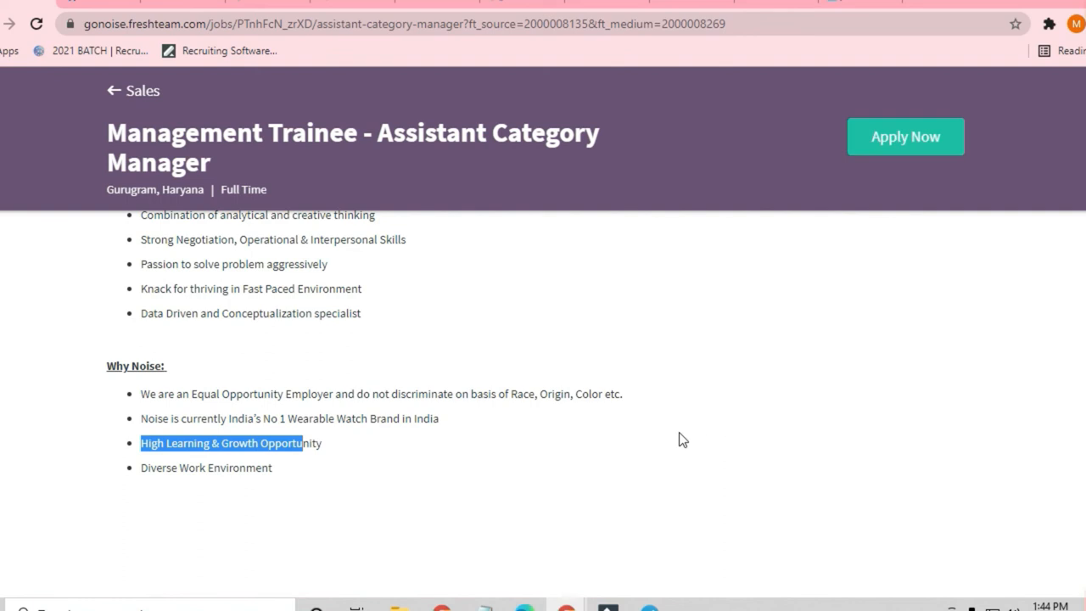
pyautogui.scroll(5, 659, 456)
pyautogui.scroll(5, 660, 455)
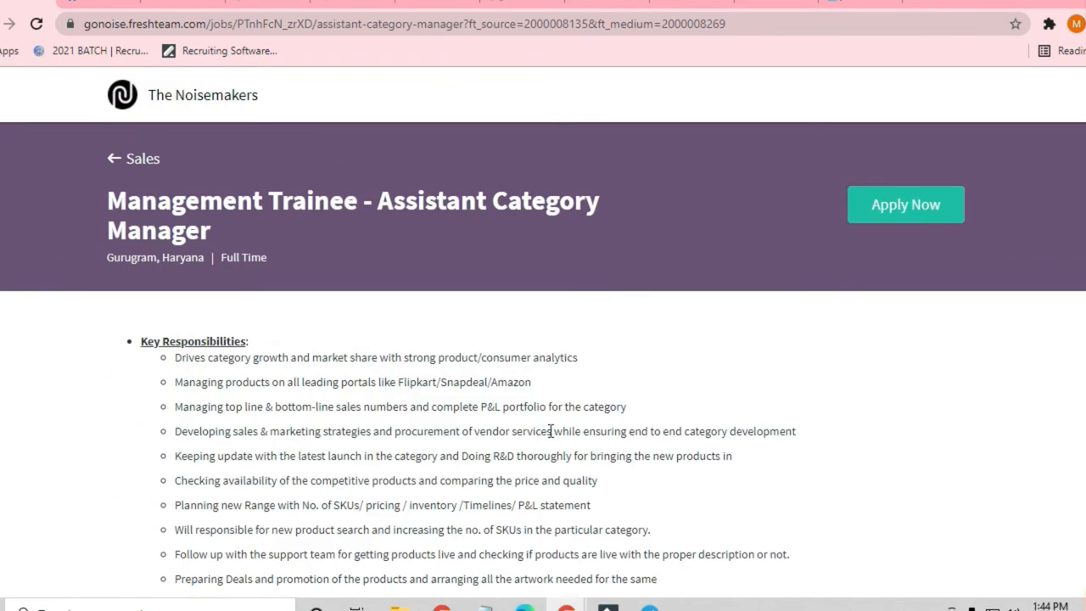